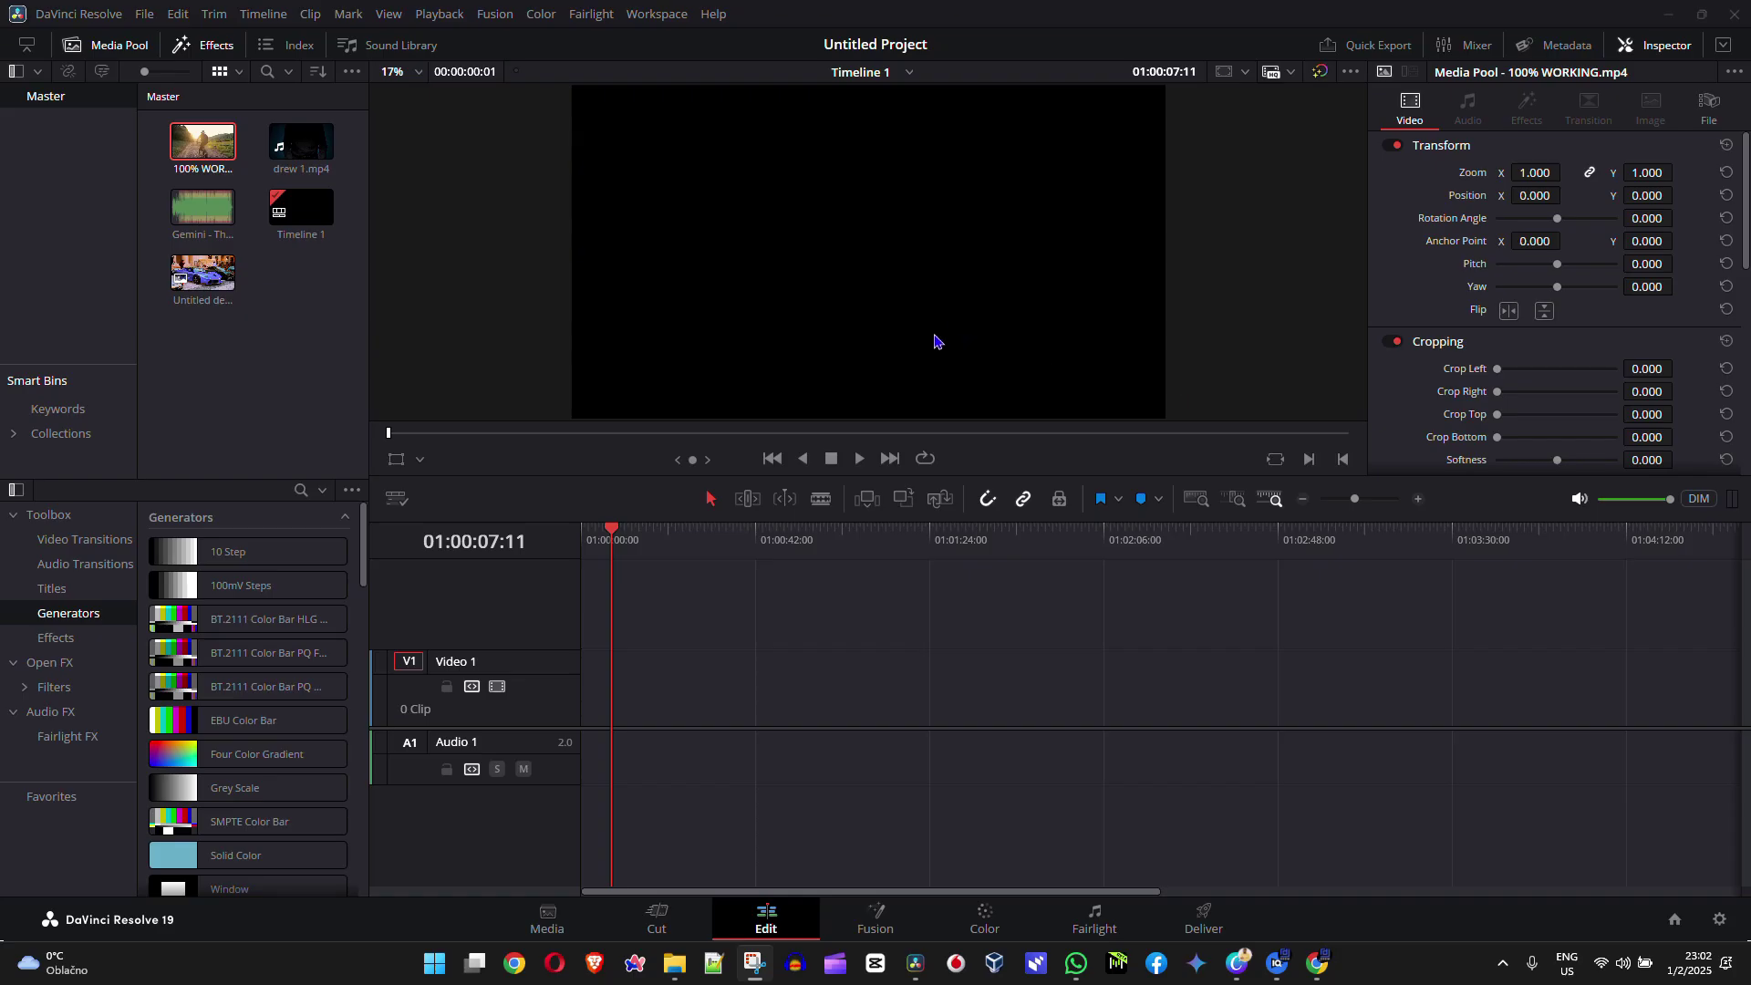
Place Untitled design.png from the Media Pool at the start of Video 1.
click(110, 270)
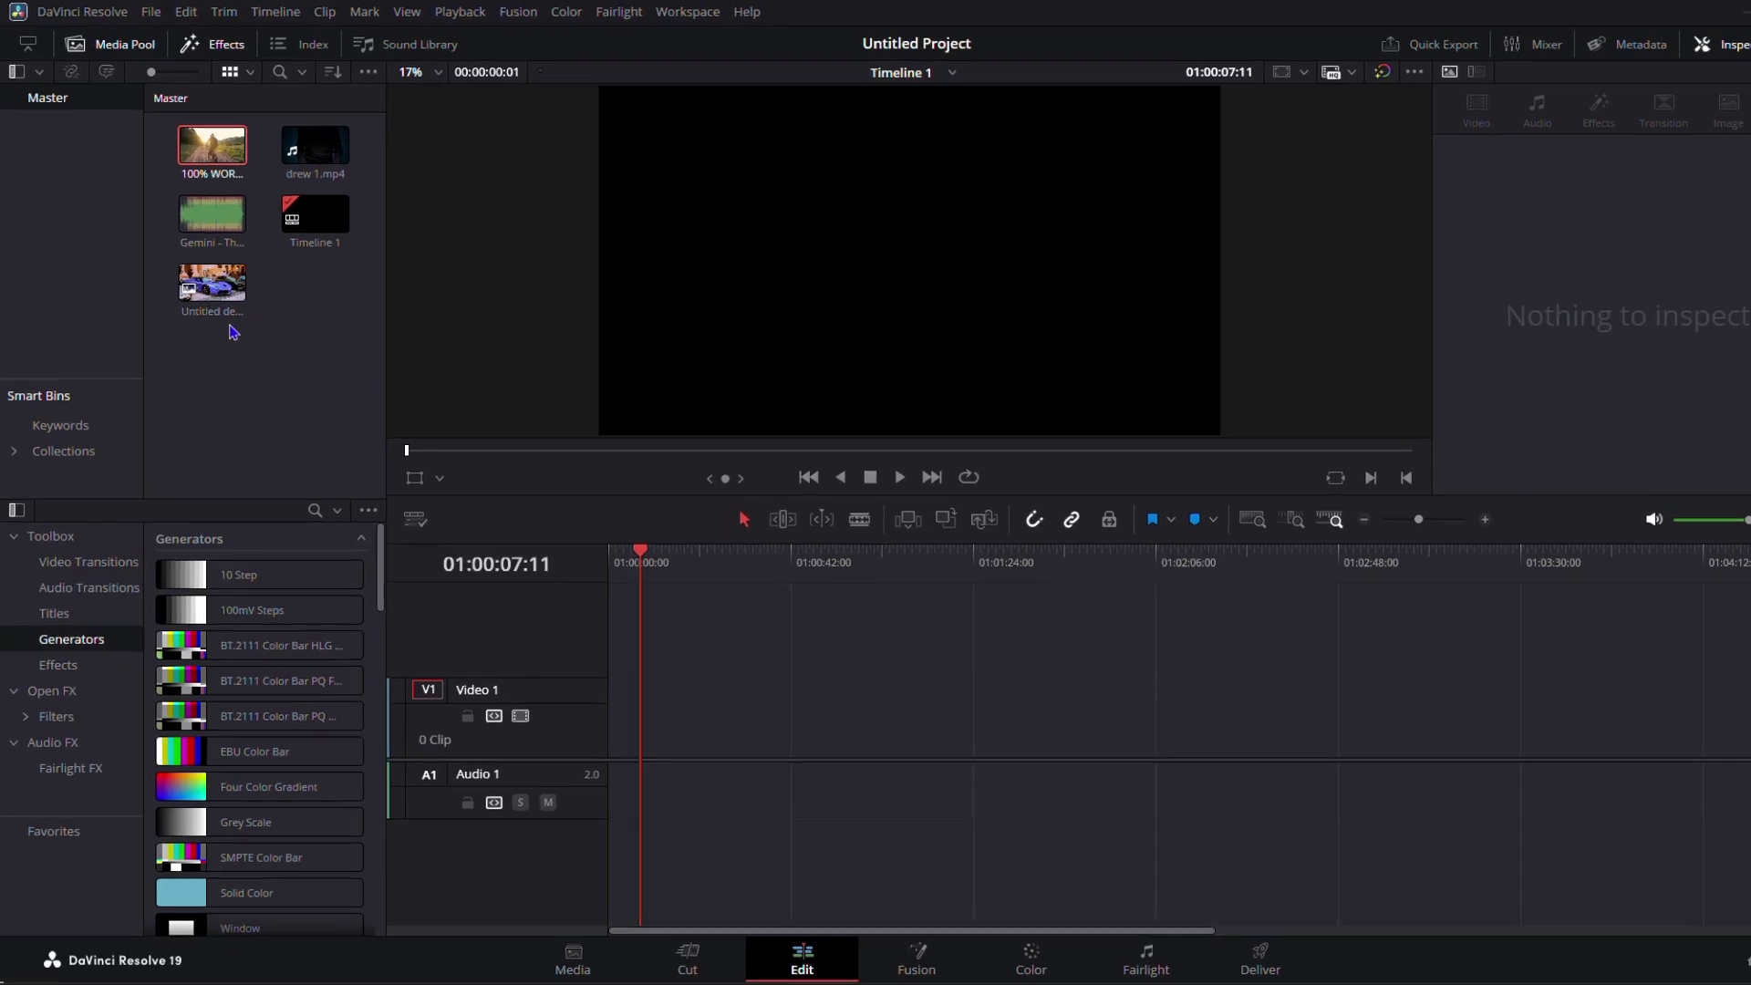
click(241, 315)
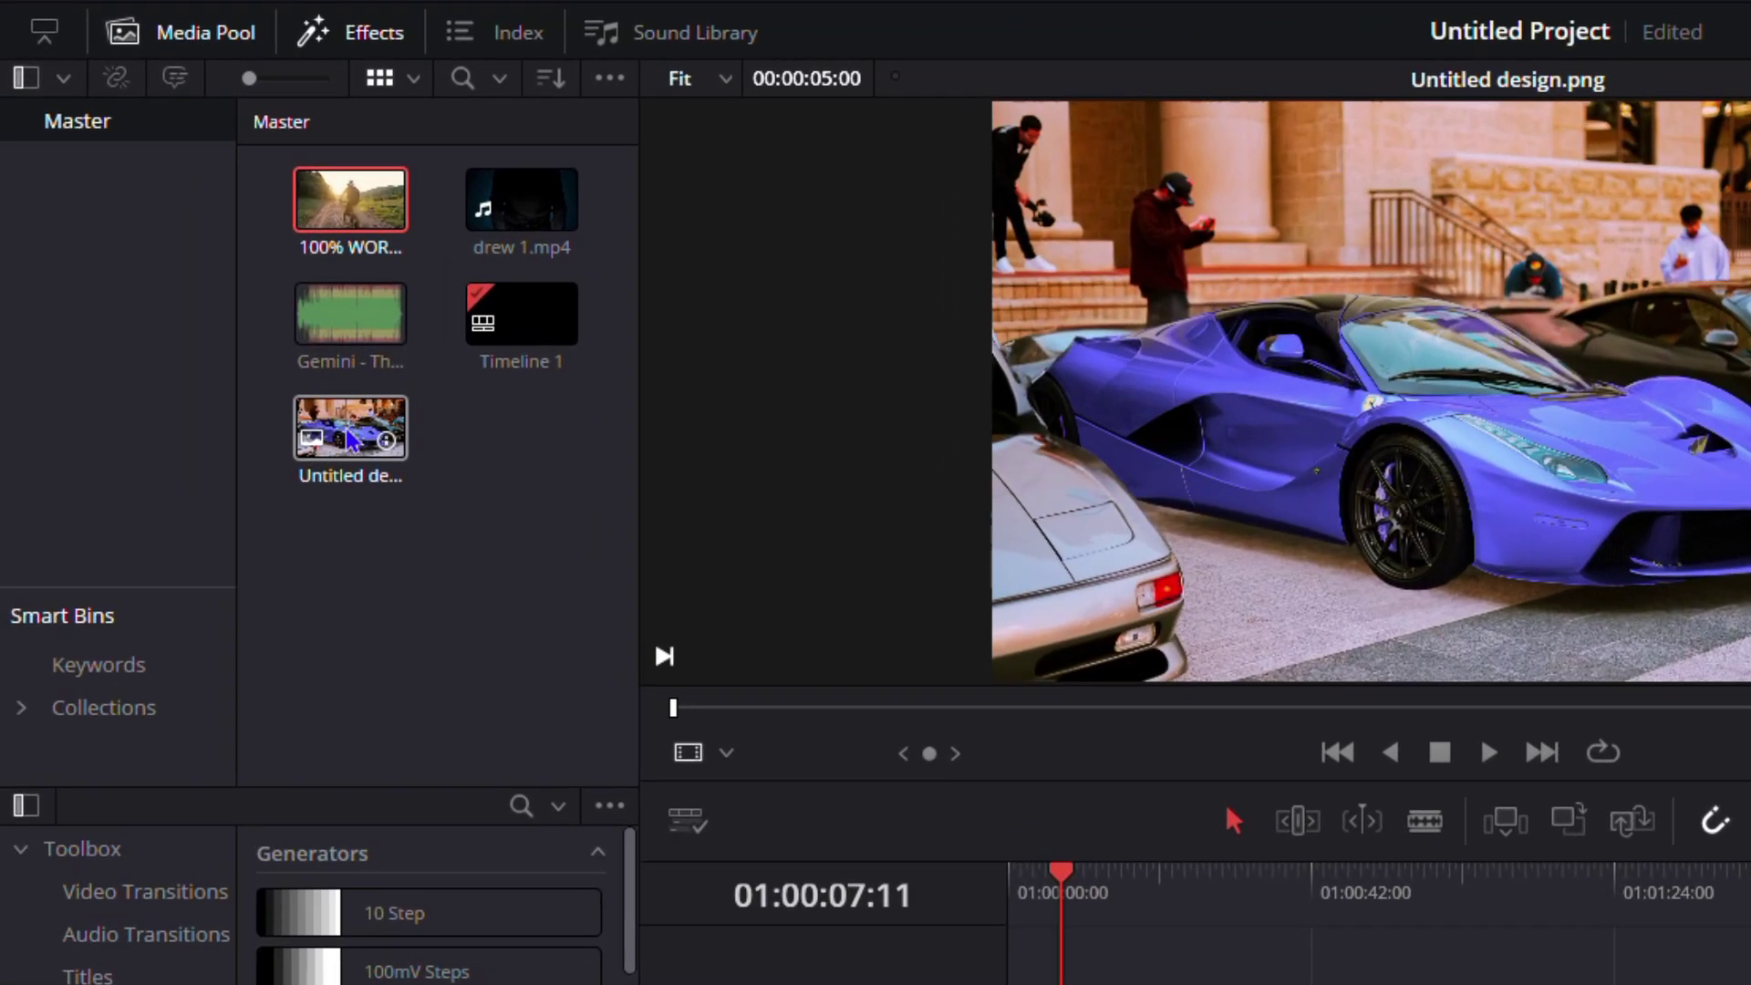
drag(350, 439, 1019, 895)
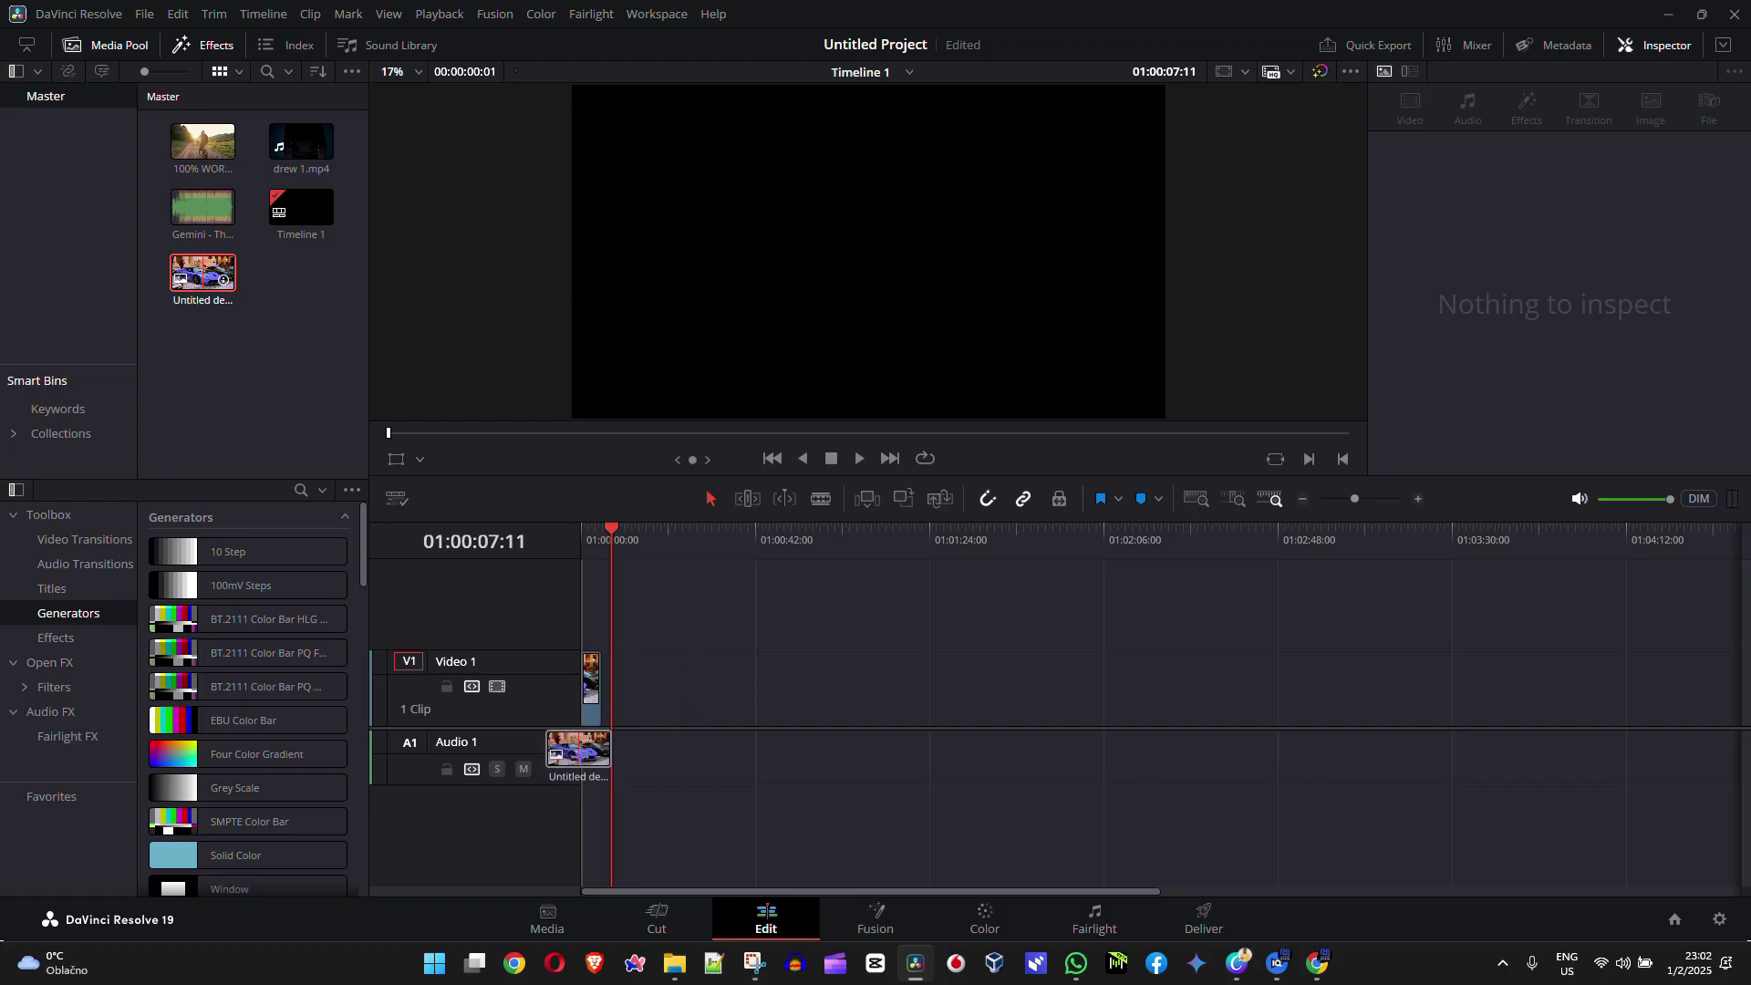
drag(578, 756, 629, 711)
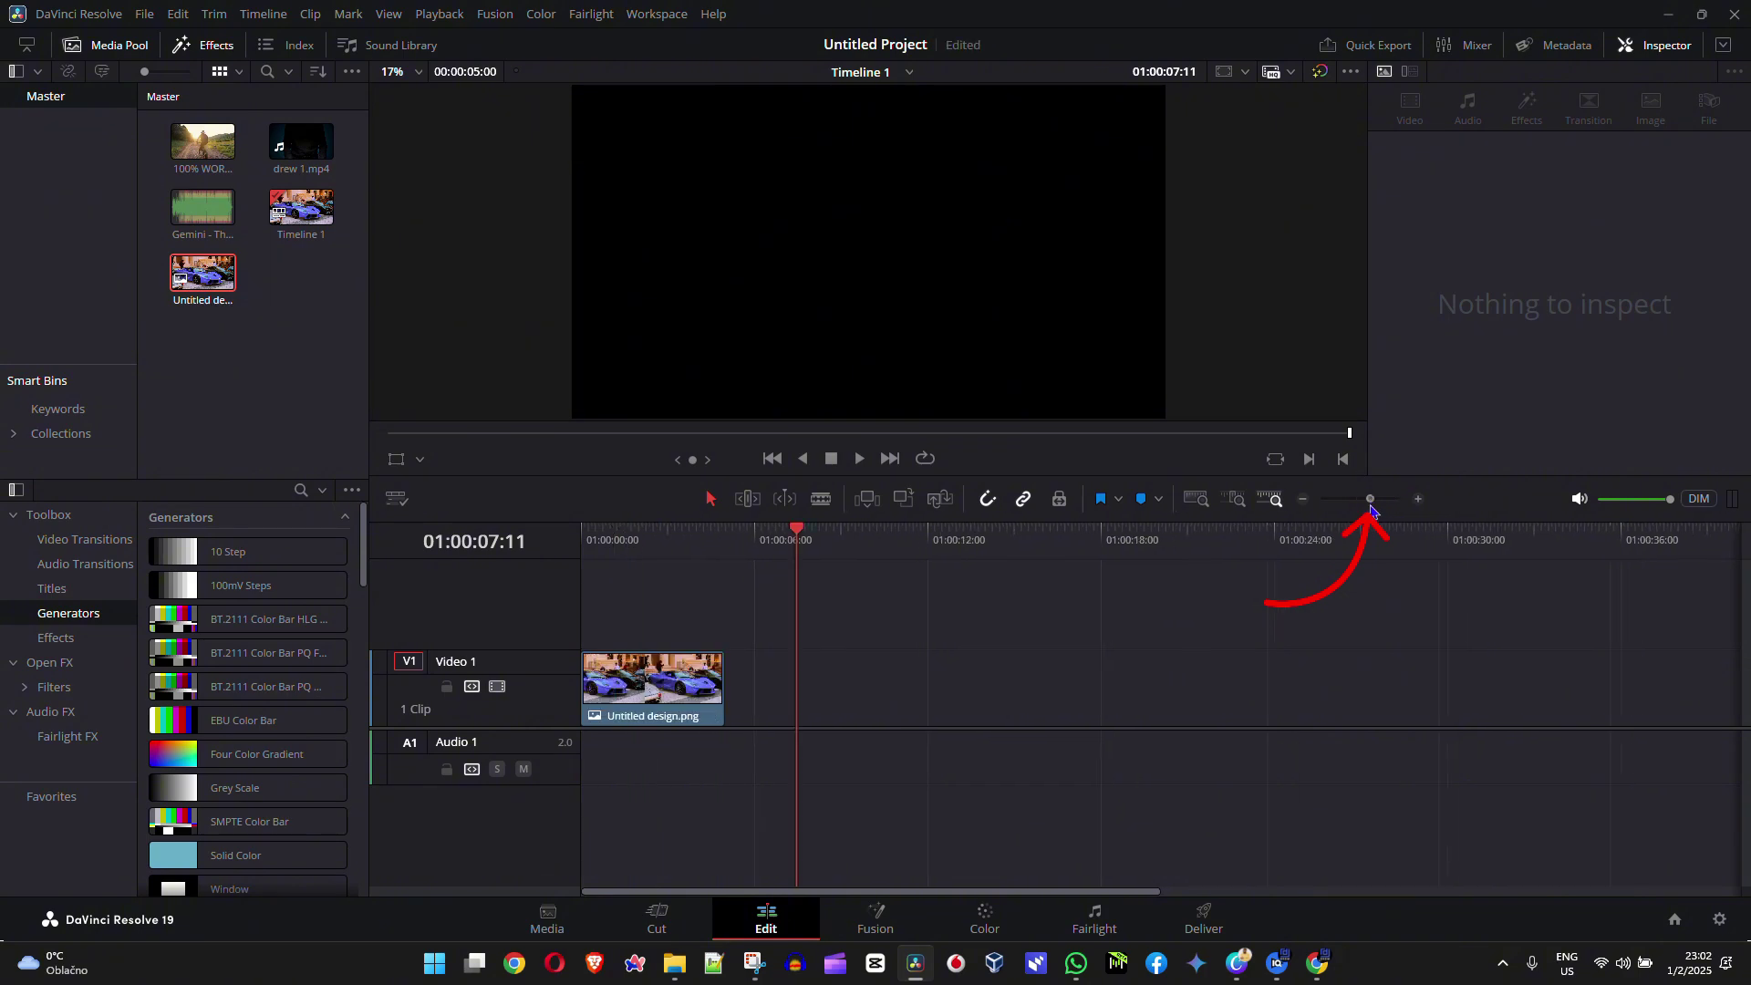
Extend the car image clip on Video 1 to about ten seconds.
drag(1359, 500, 1371, 501)
click(738, 702)
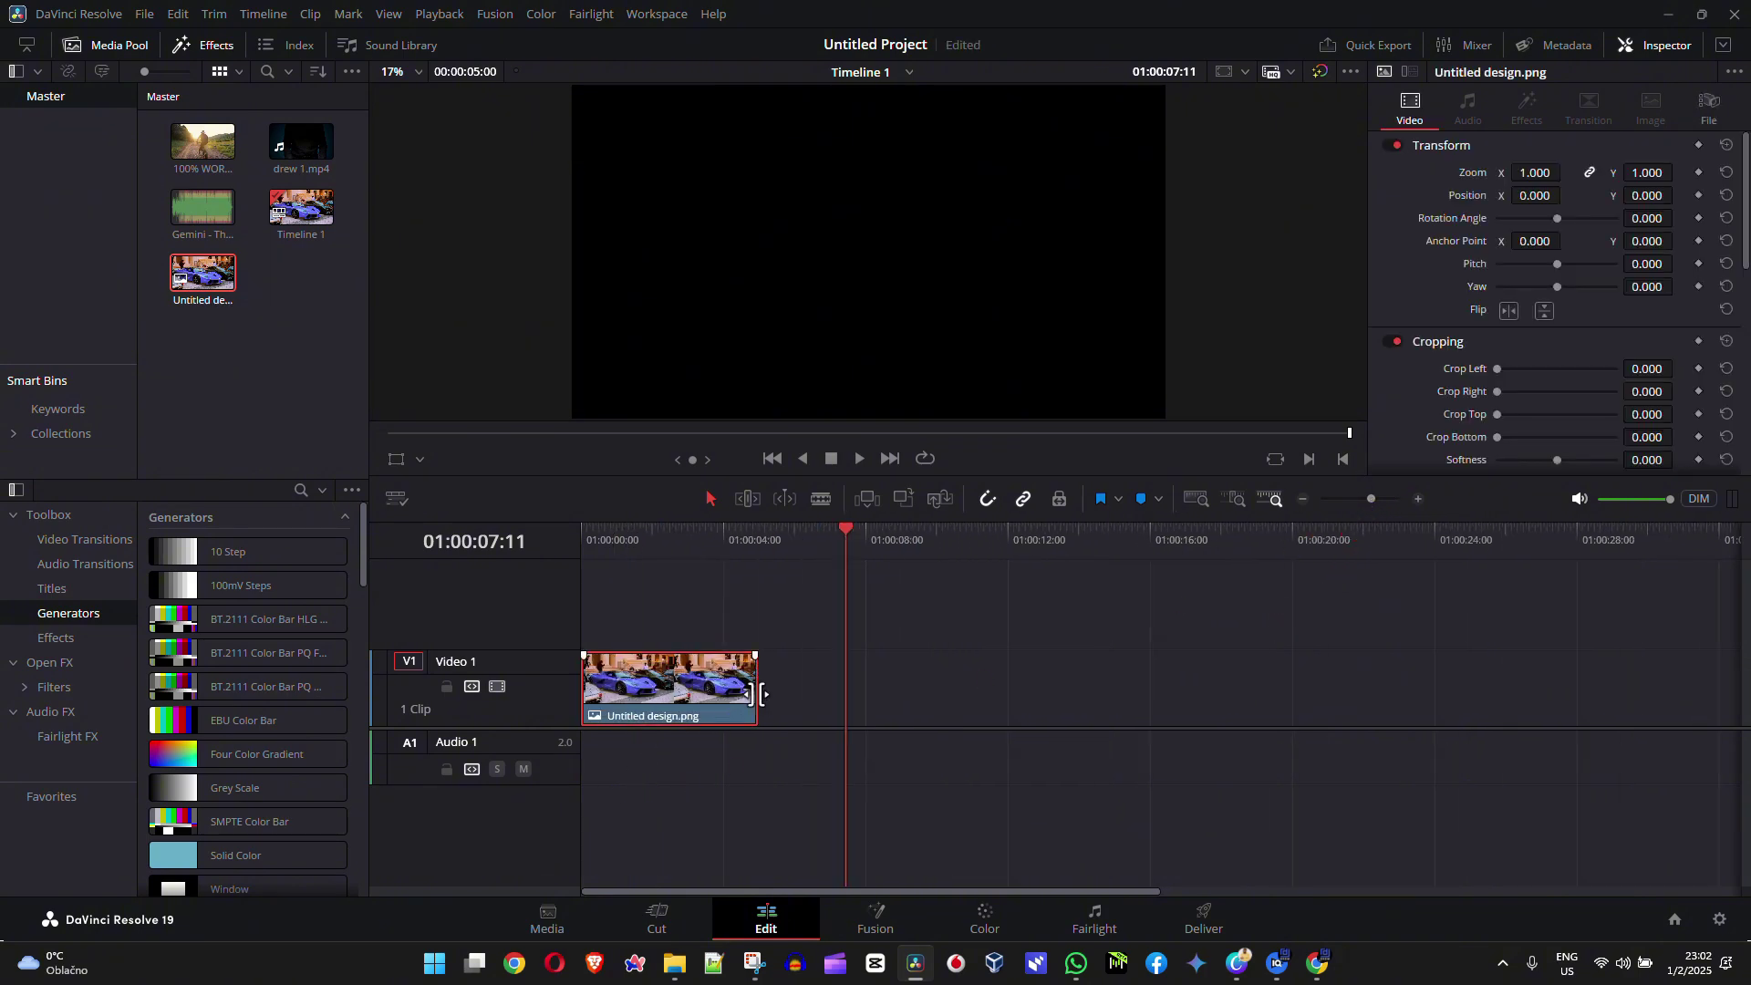
drag(757, 694, 962, 694)
click(614, 549)
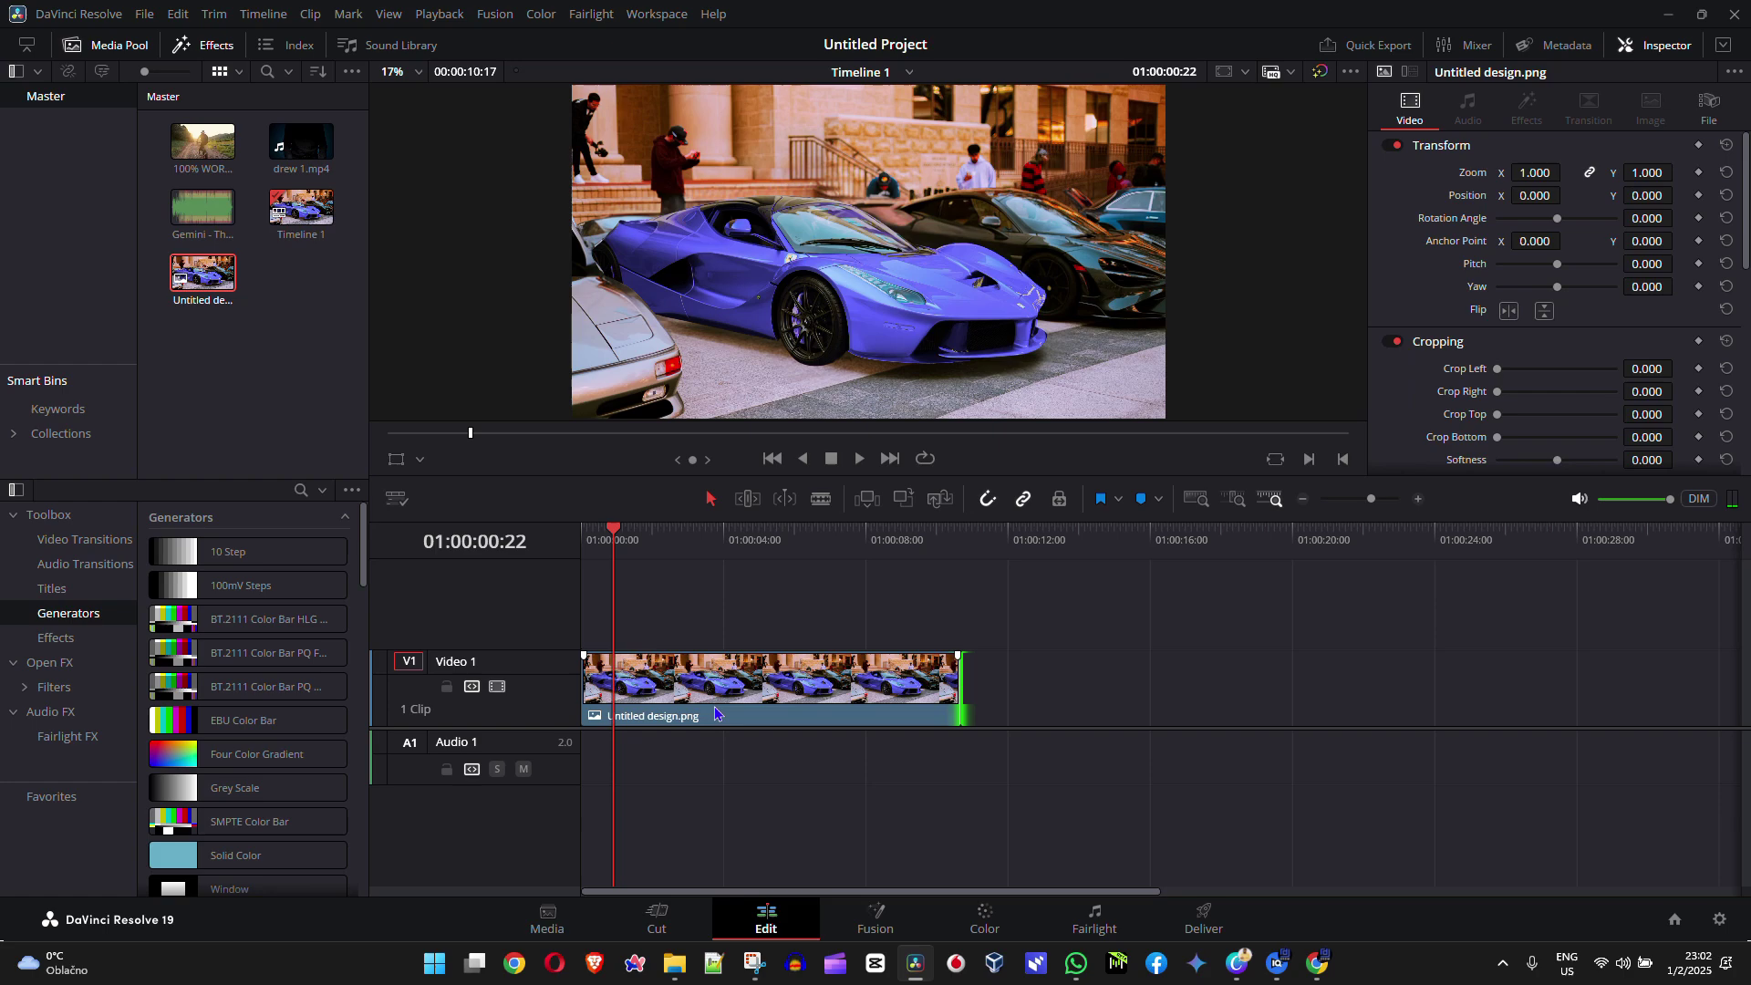
Unlink Zoom and set the car image to Zoom X 1.050 and Zoom Y 0.930.
click(766, 710)
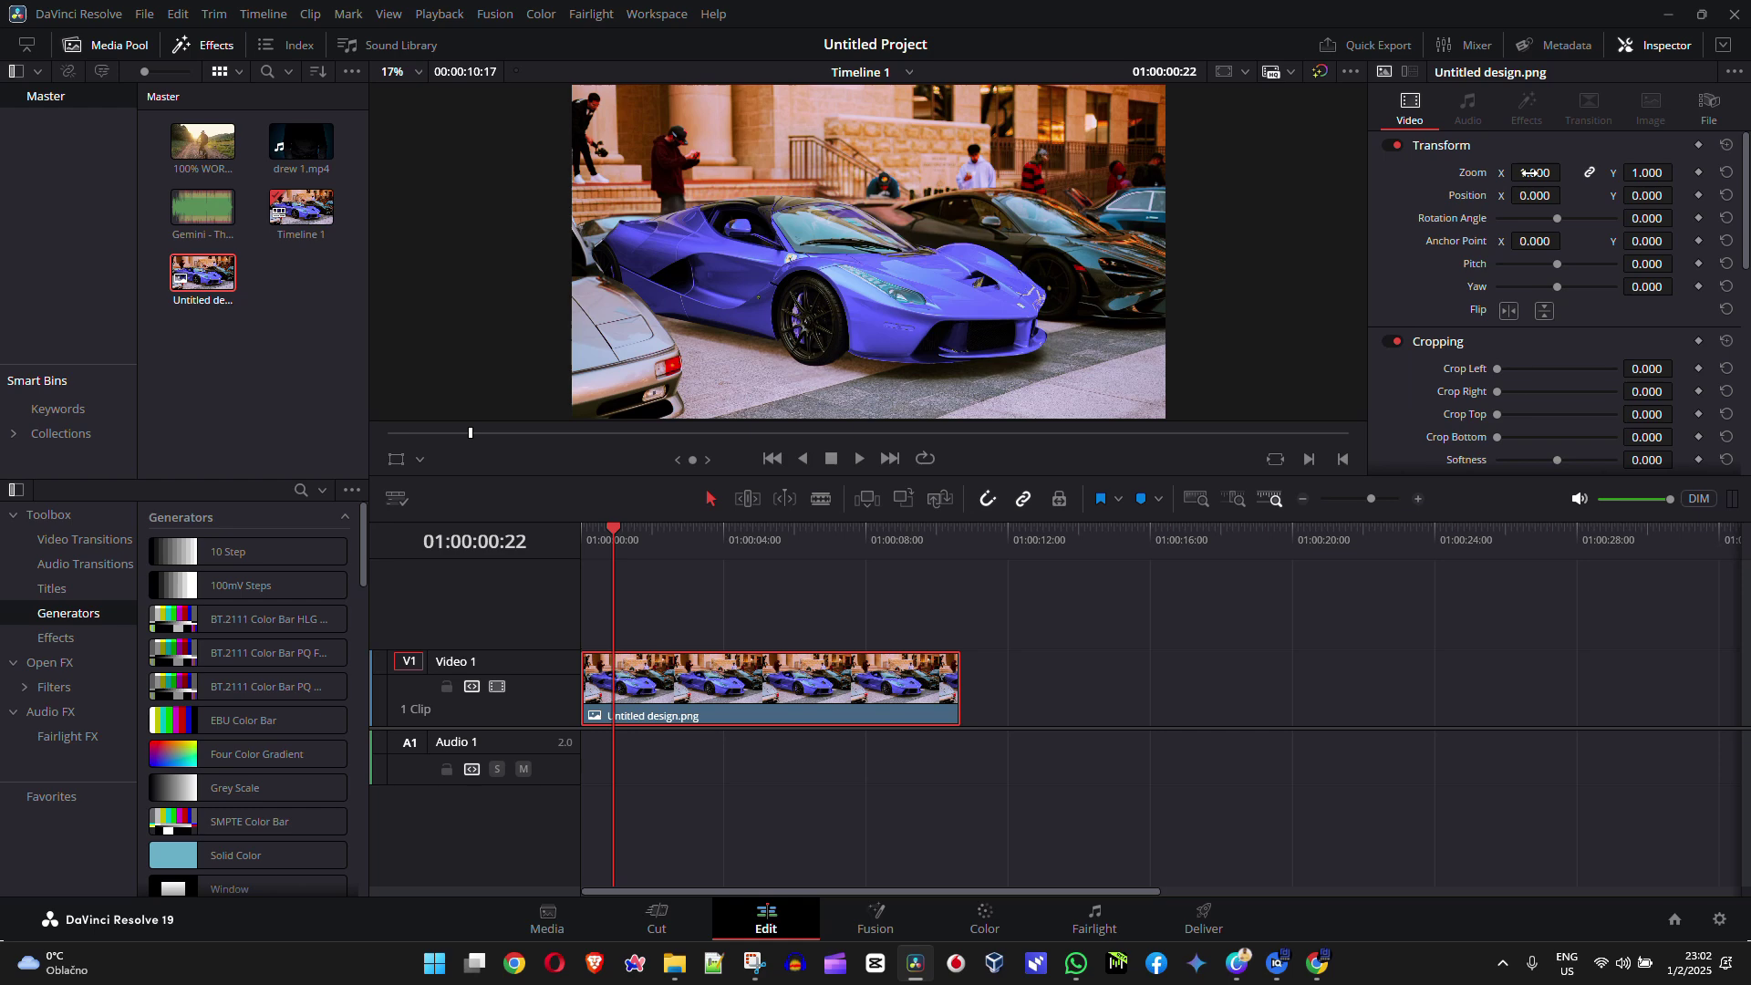
drag(1527, 173, 1566, 172)
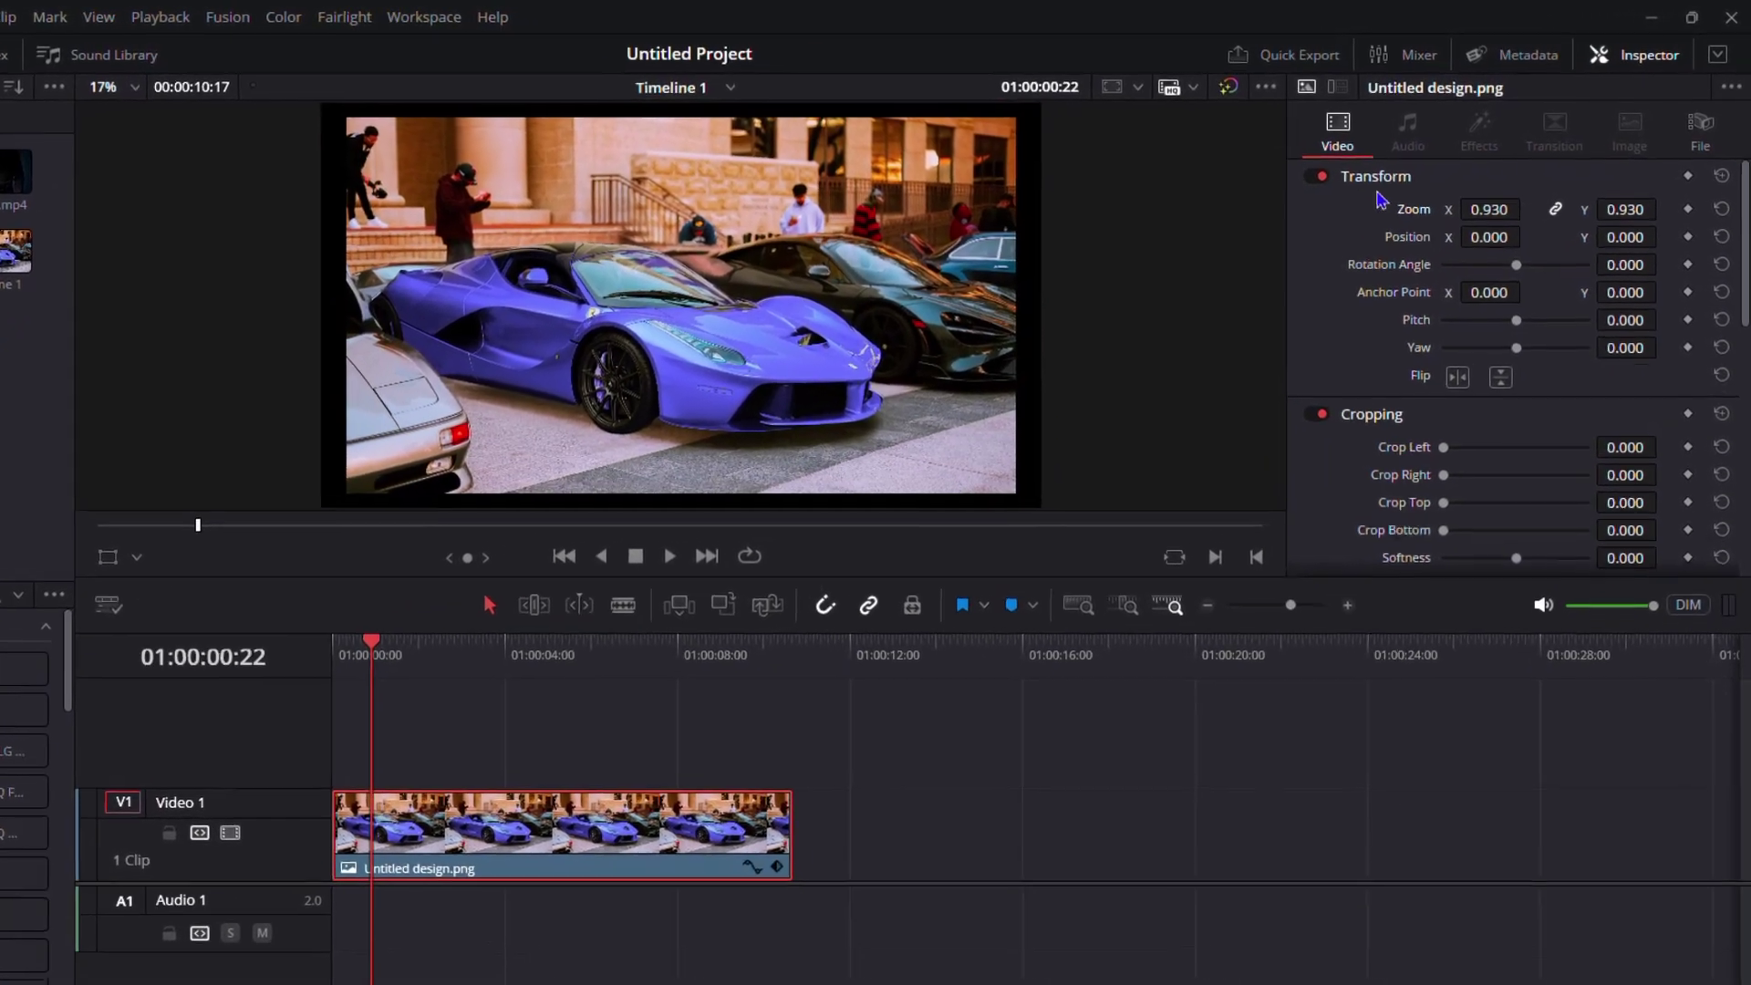
drag(1567, 172, 1591, 173)
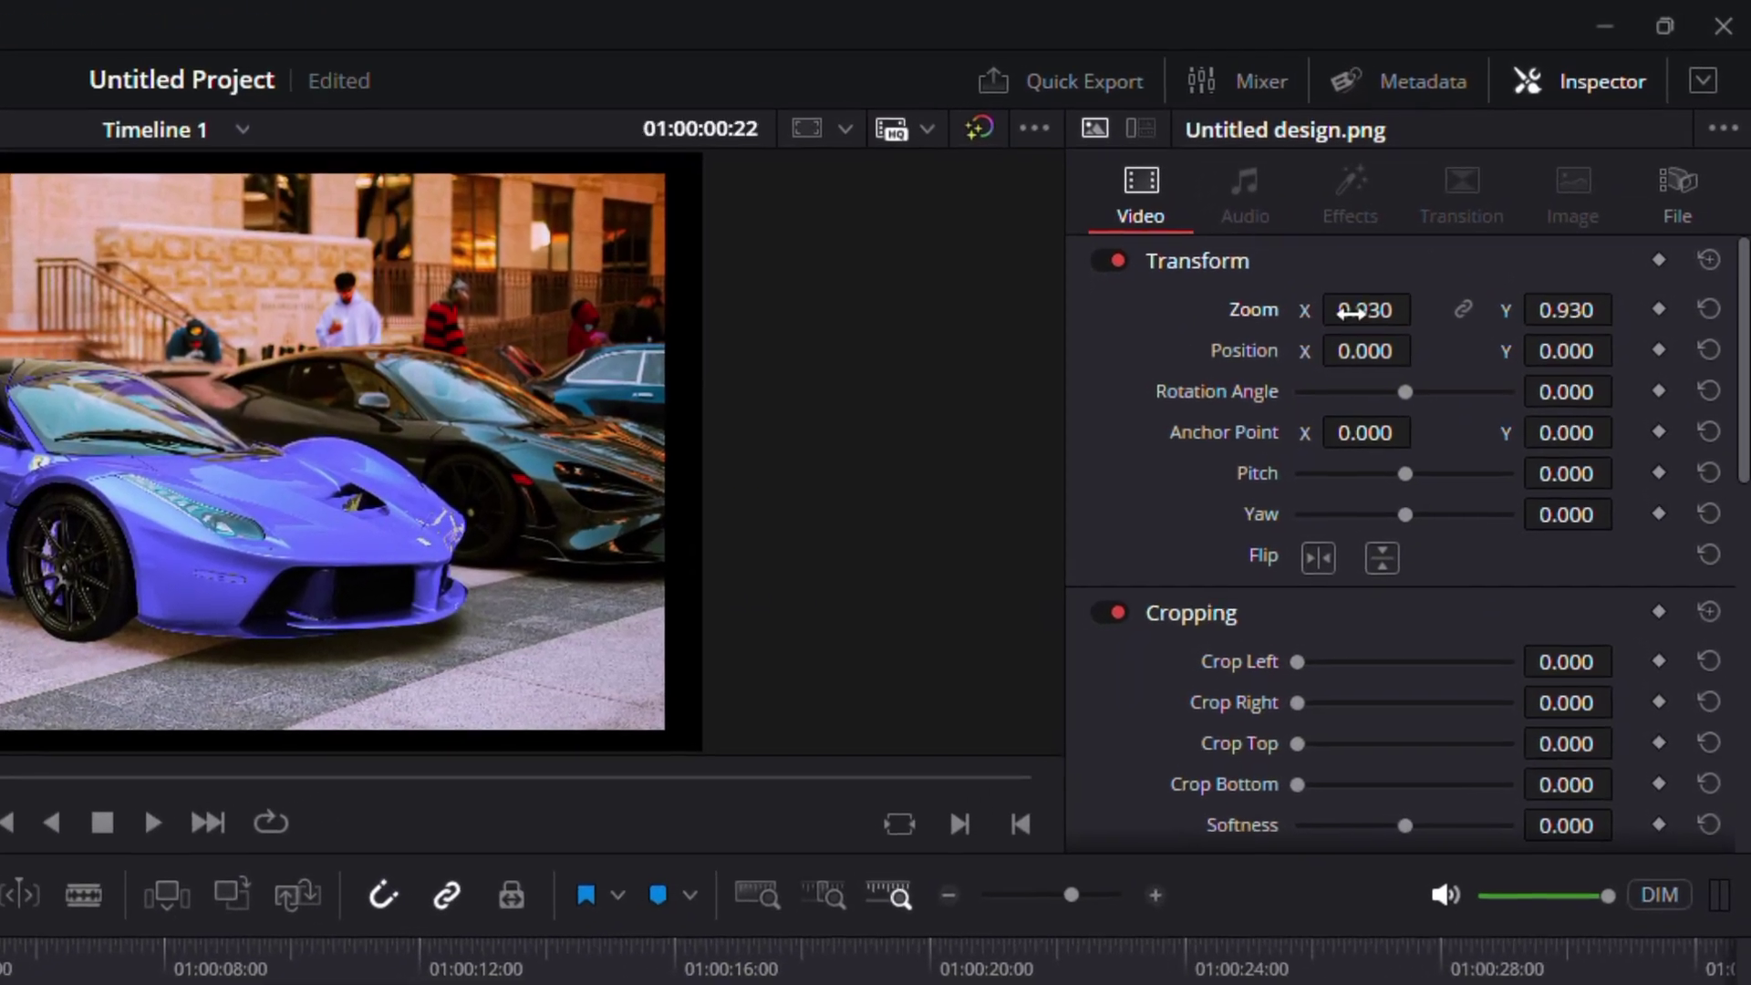
drag(1410, 271, 1461, 271)
mouse_move(1361, 313)
mouse_down()
mouse_move(1535, 172)
mouse_move(1567, 172)
mouse_up()
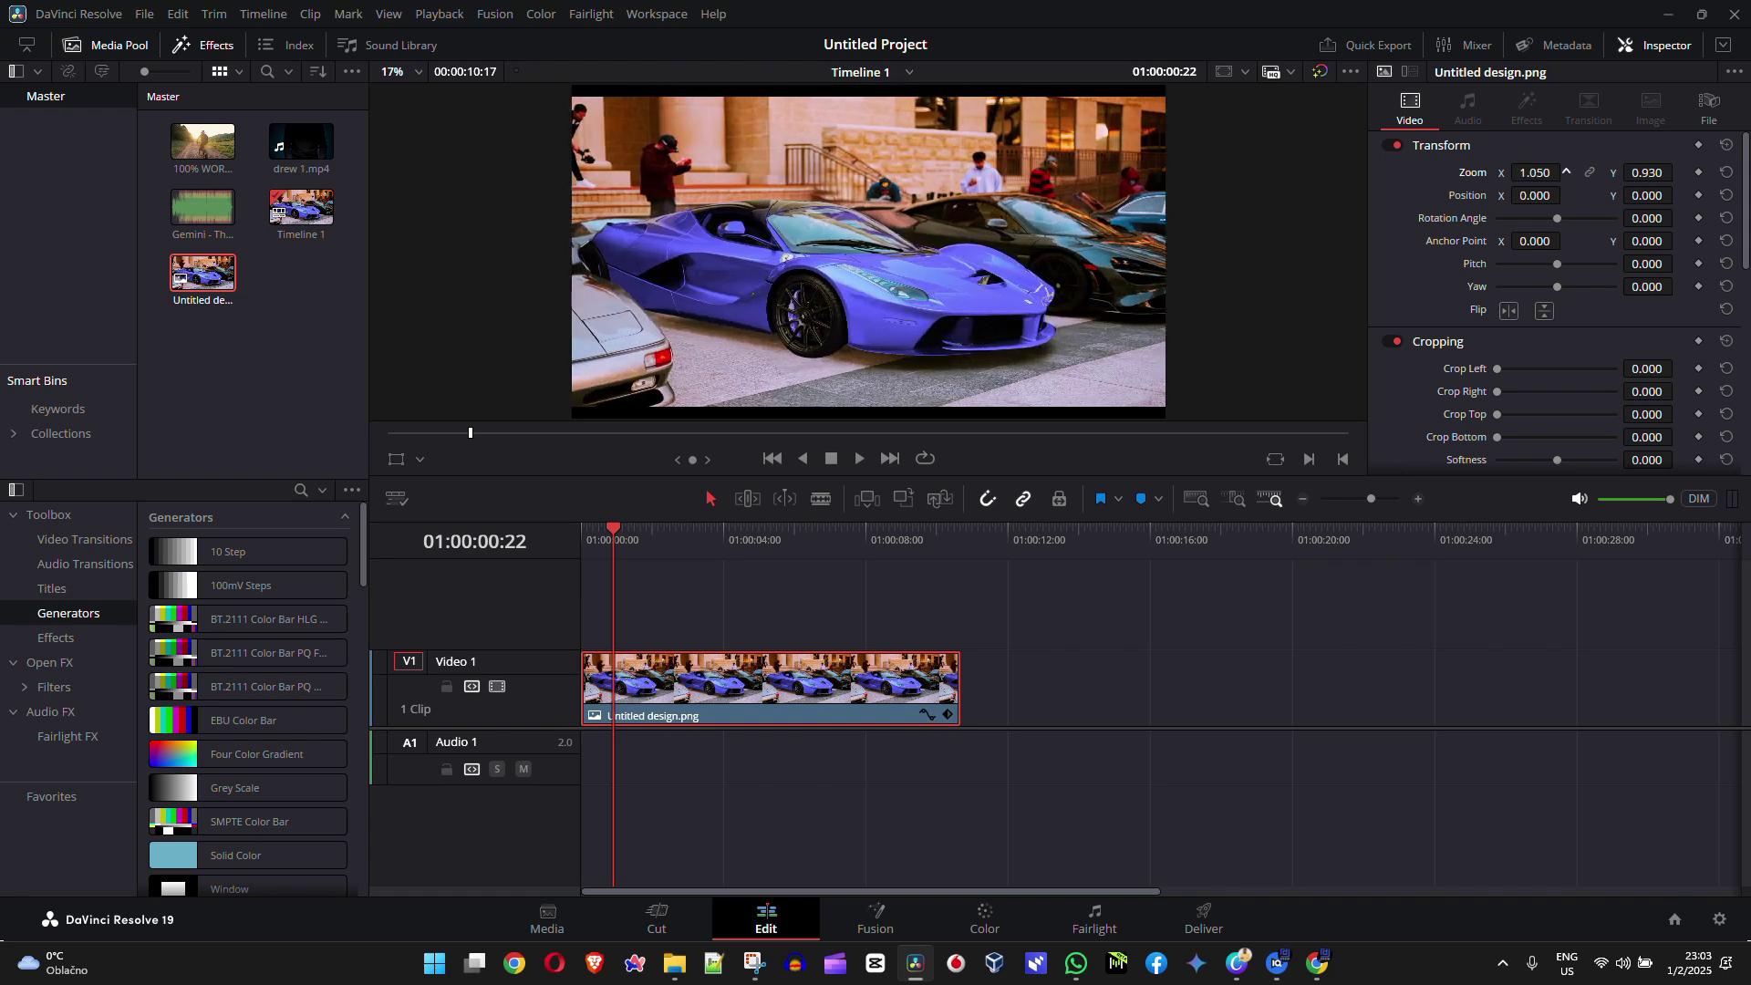
Set the car image's Zoom Y to 1.390 and Zoom X to 1.490.
drag(1647, 173, 1677, 171)
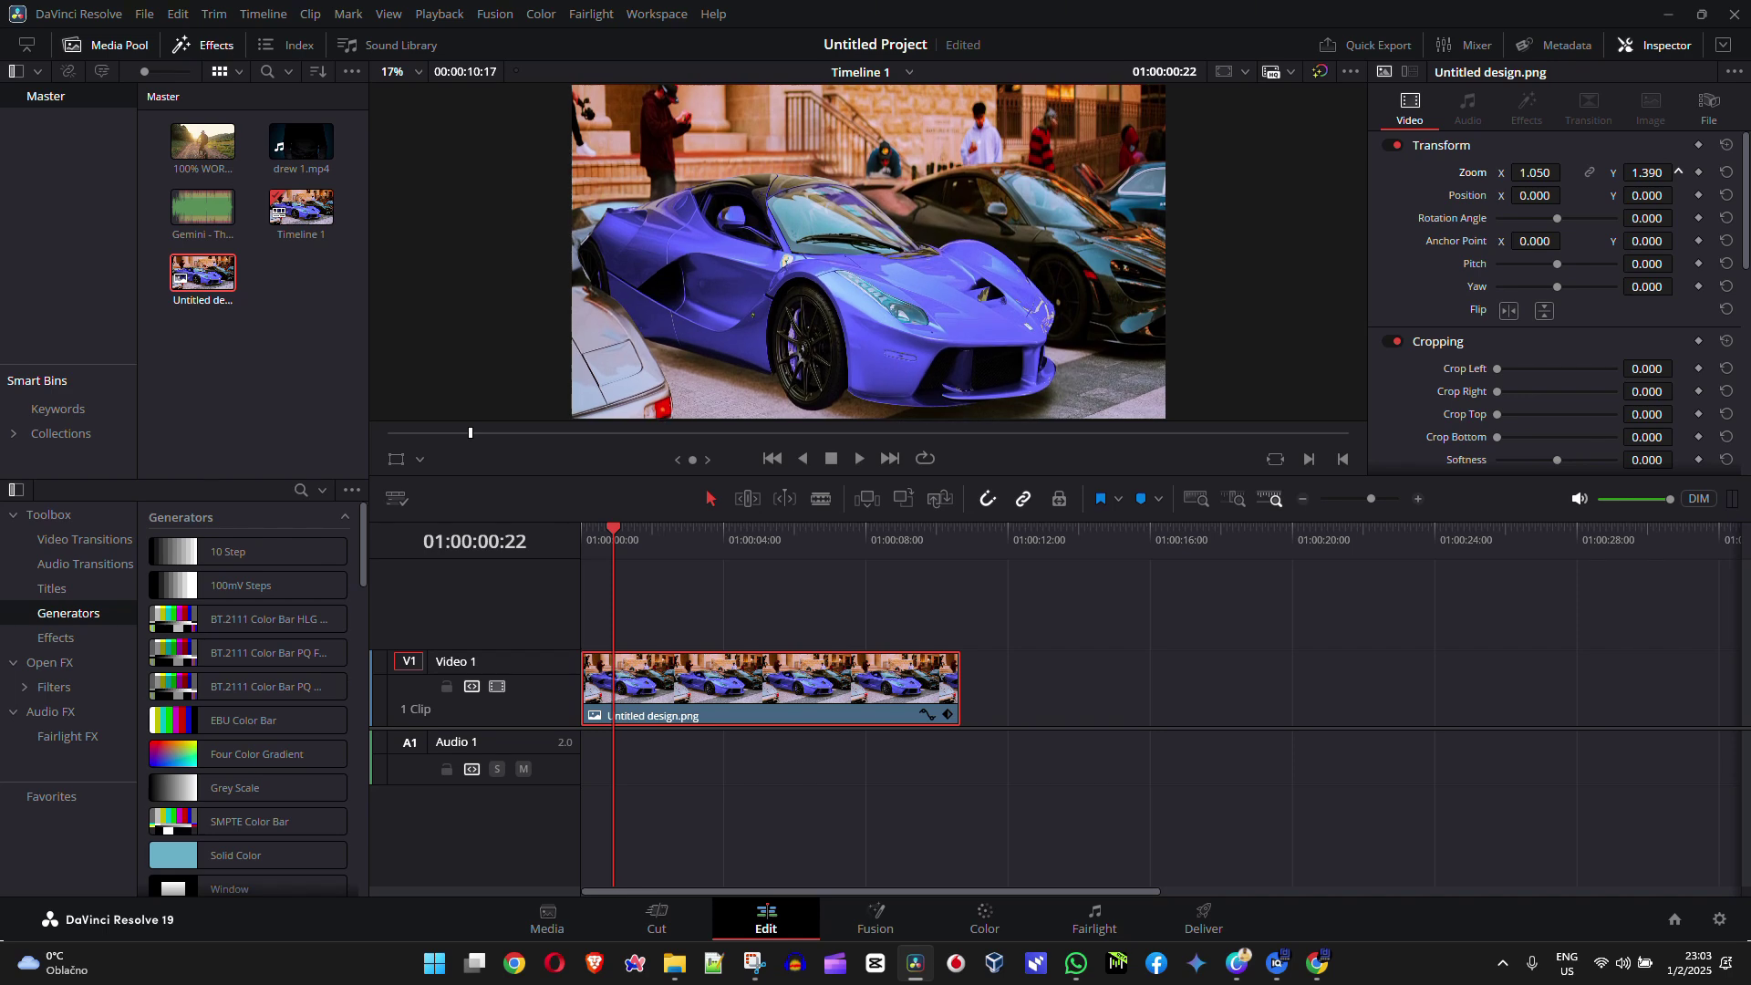
drag(1536, 172, 1558, 173)
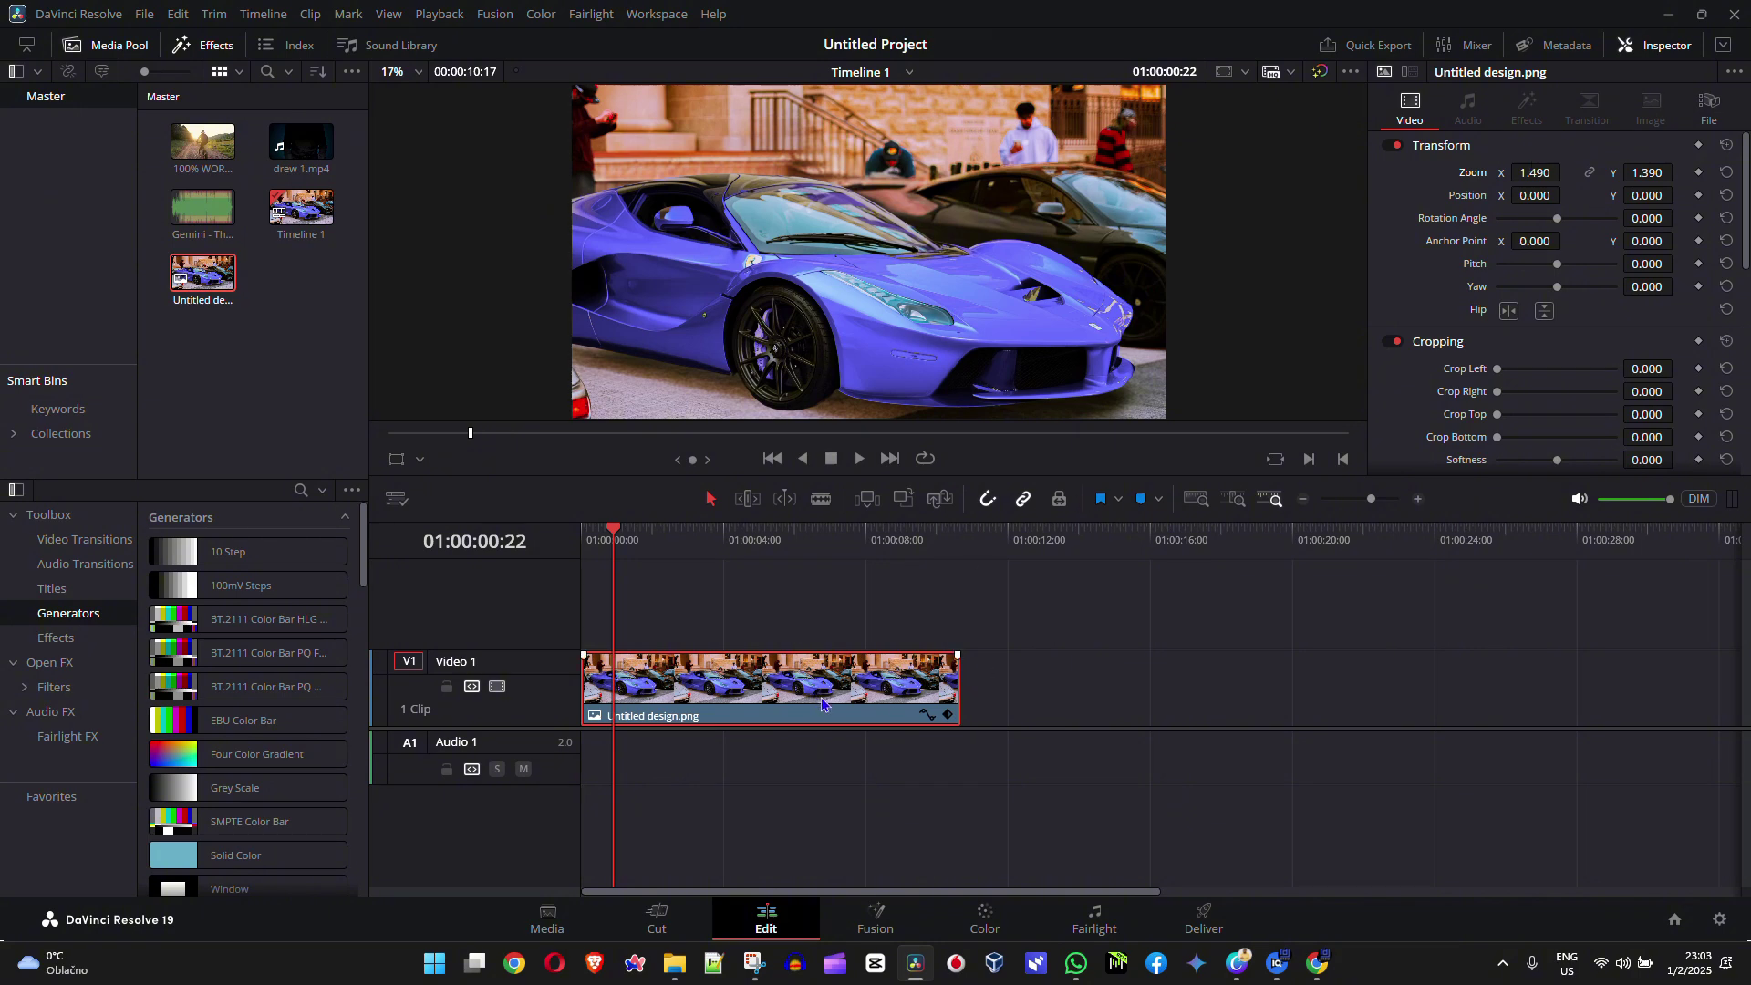
Swap the car image for 100% WORKING.mp4 on Video 1 and zoom it to 1.150.
key(Delete)
drag(203, 142, 598, 691)
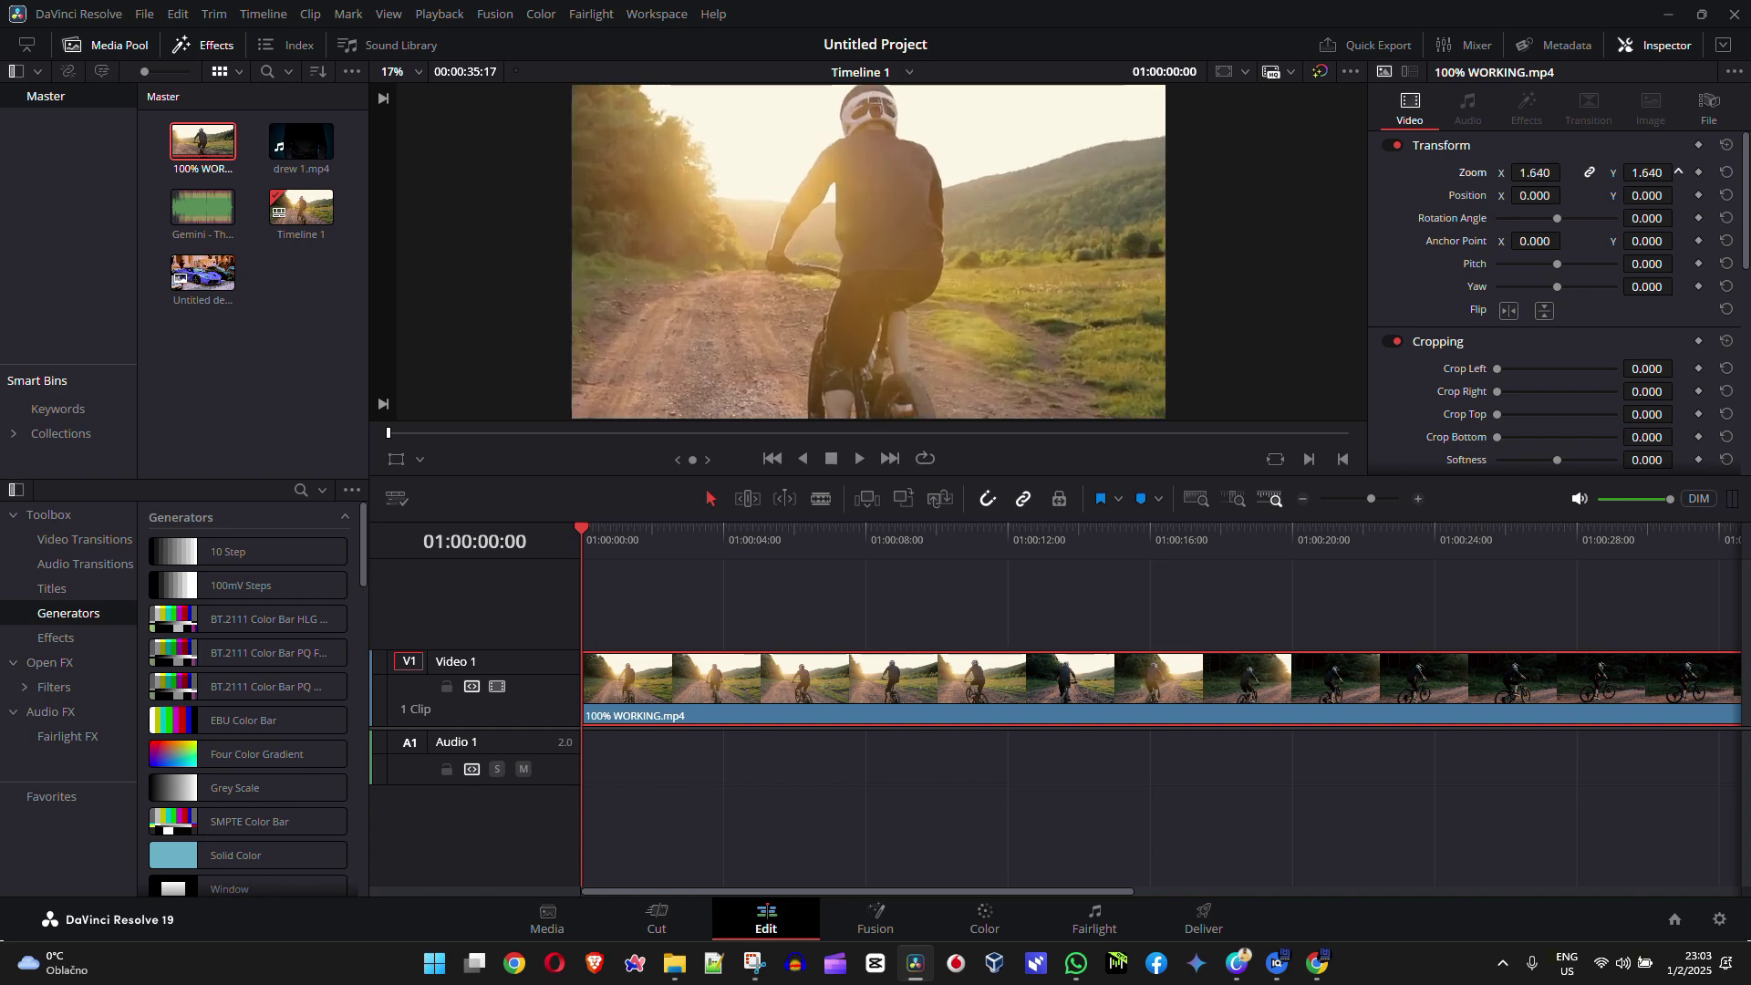
mouse_move(1640, 173)
mouse_down()
mouse_move(1501, 178)
mouse_move(1629, 159)
mouse_up()
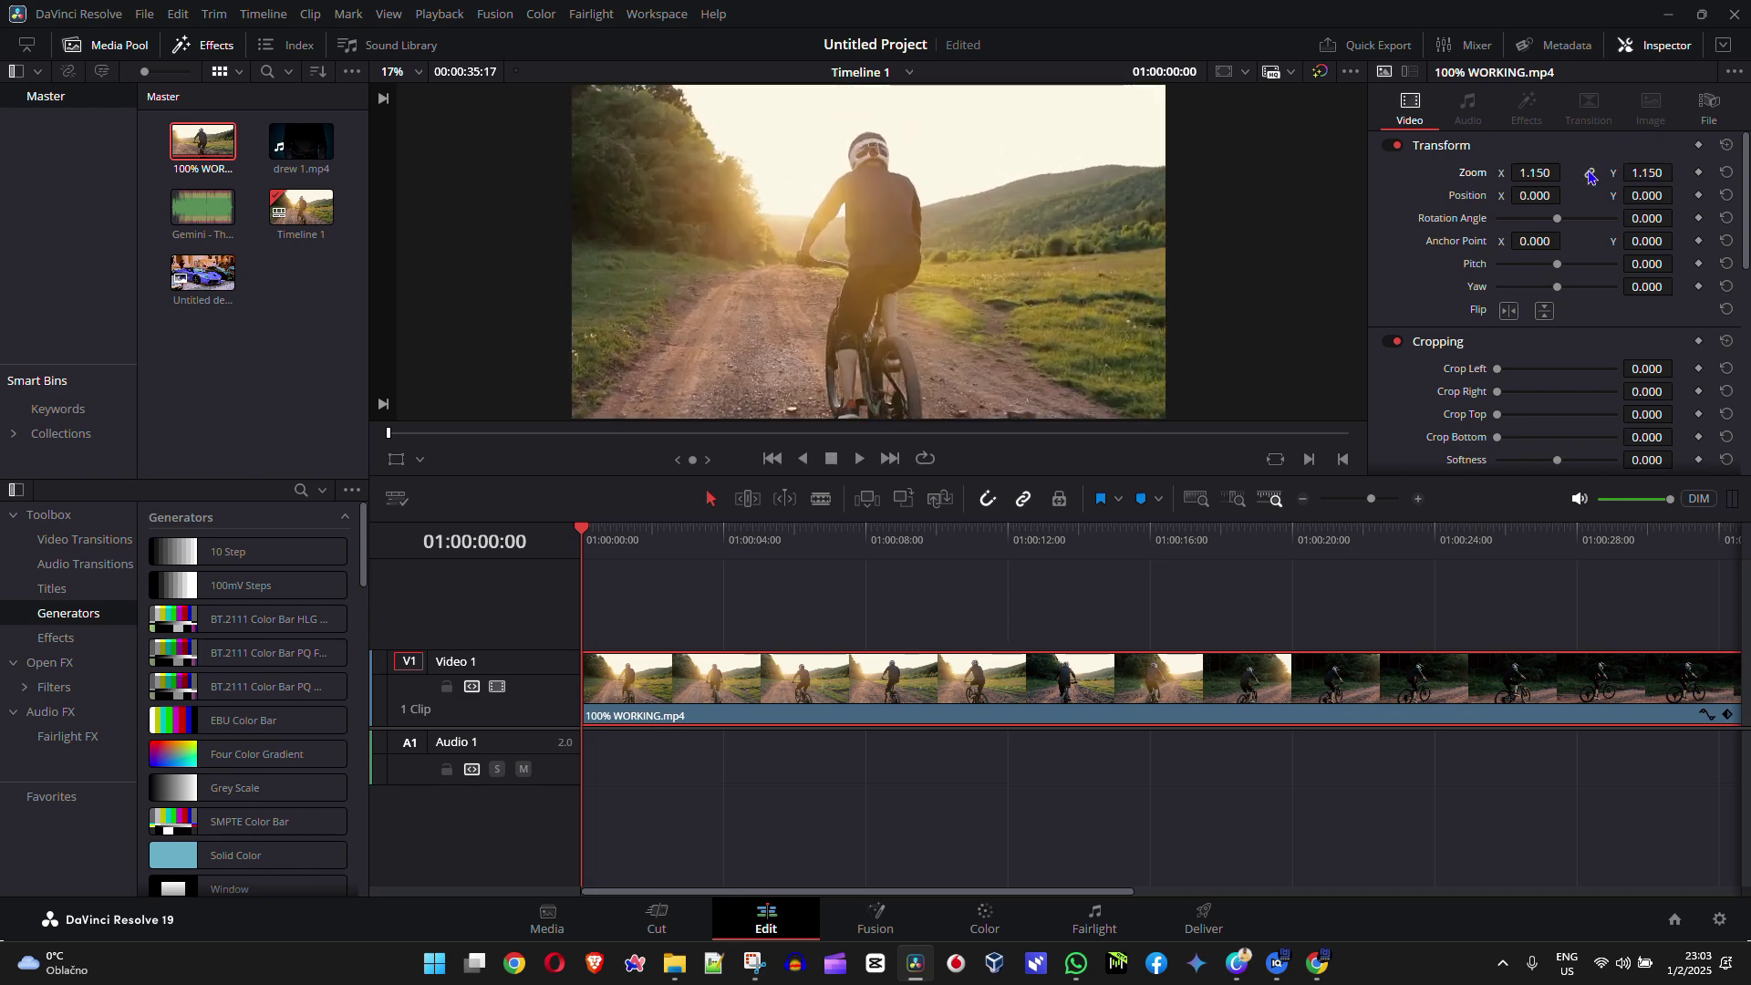
Set the bike-ride clip's Zoom X to 2.640 and Zoom Y to 2.180.
drag(1536, 172, 1679, 169)
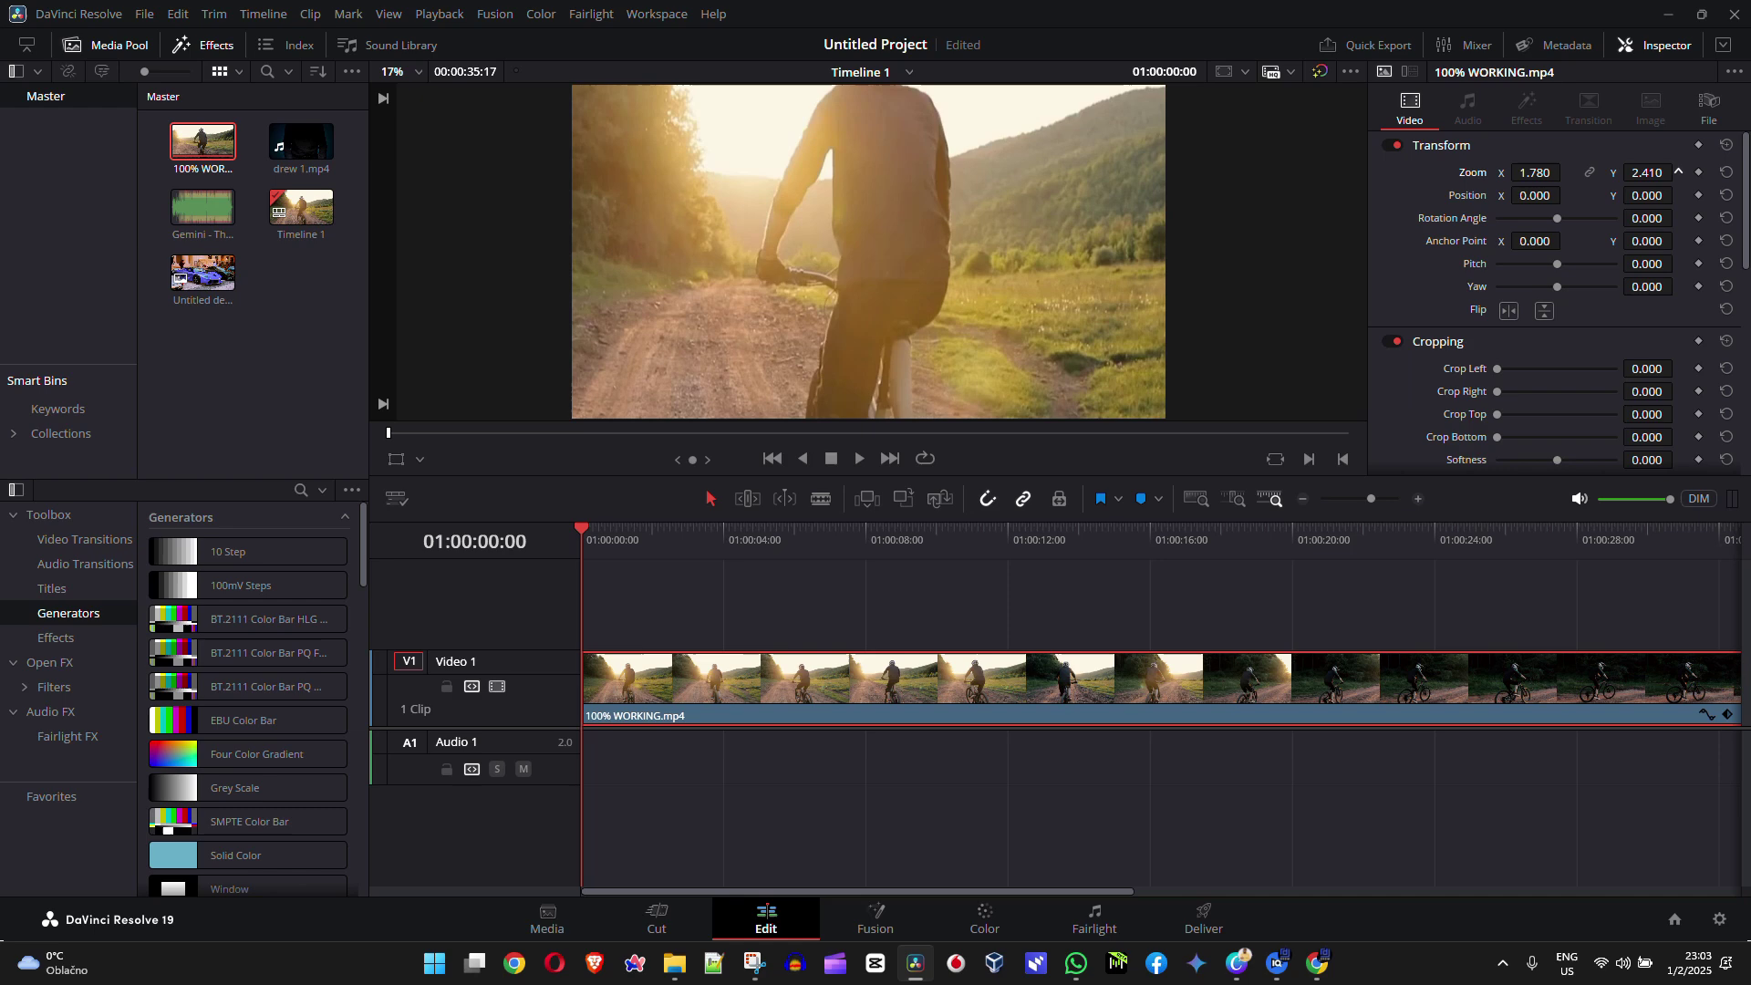
mouse_move(1535, 173)
mouse_down()
mouse_move(1565, 170)
mouse_move(1506, 172)
mouse_move(1540, 173)
mouse_up()
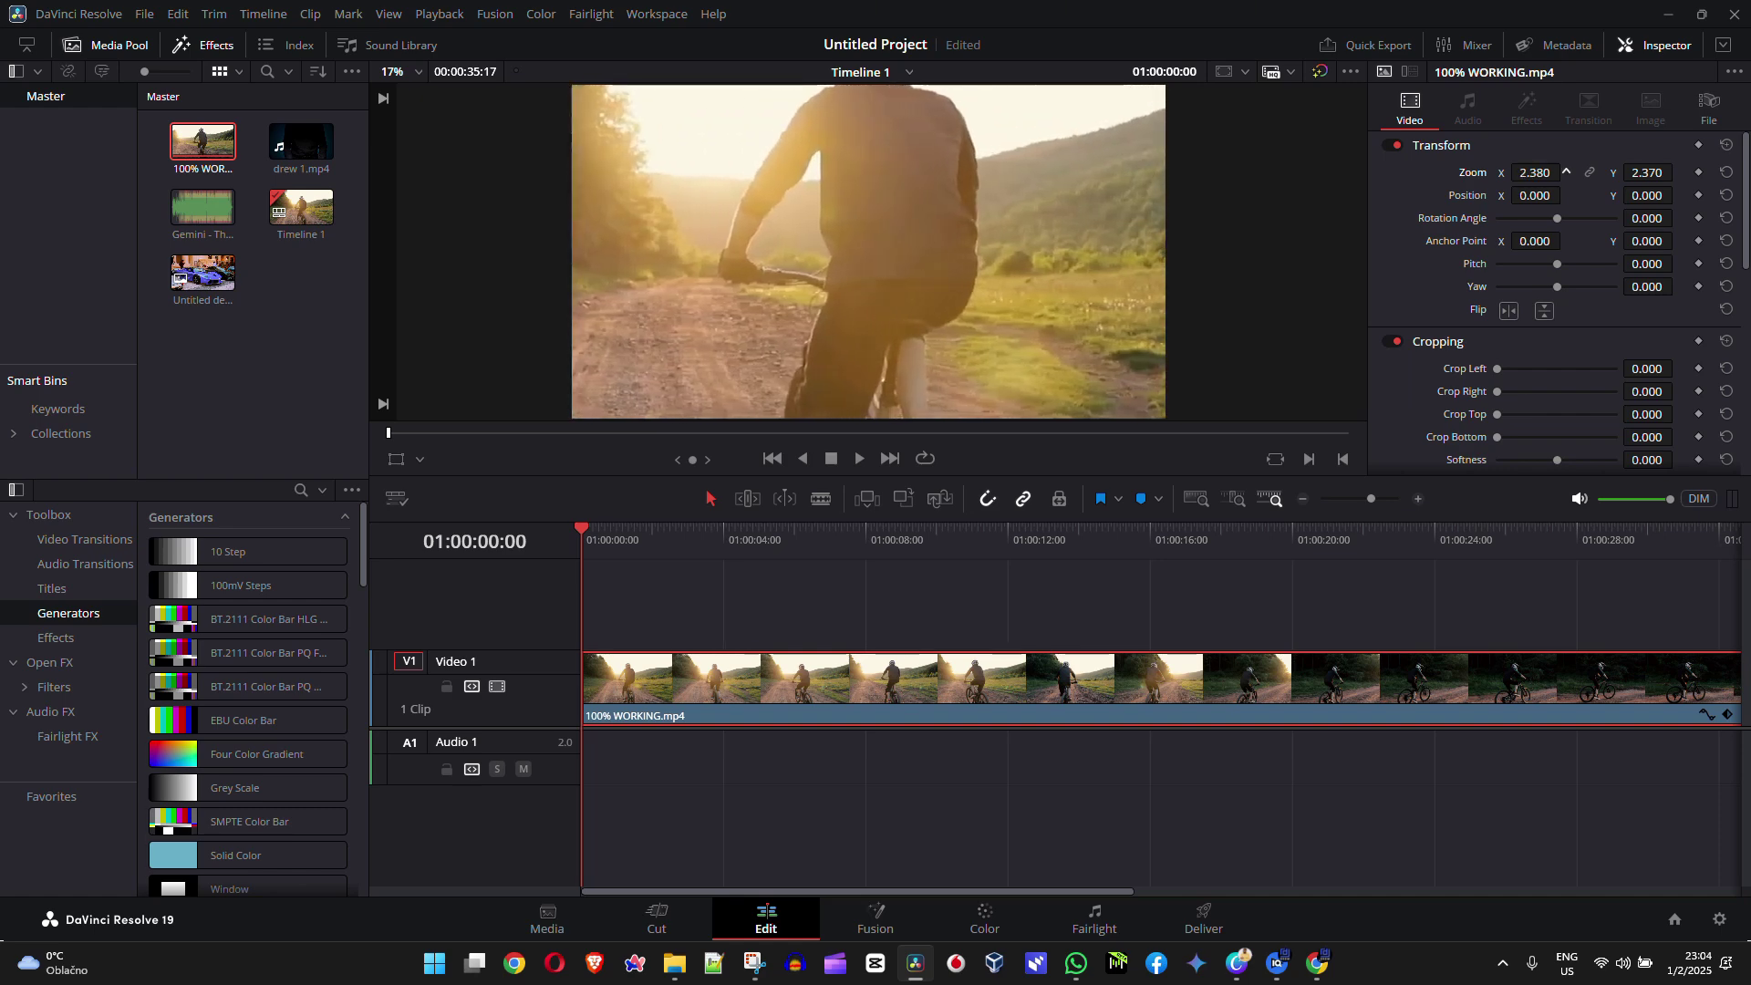
drag(1643, 173, 1679, 173)
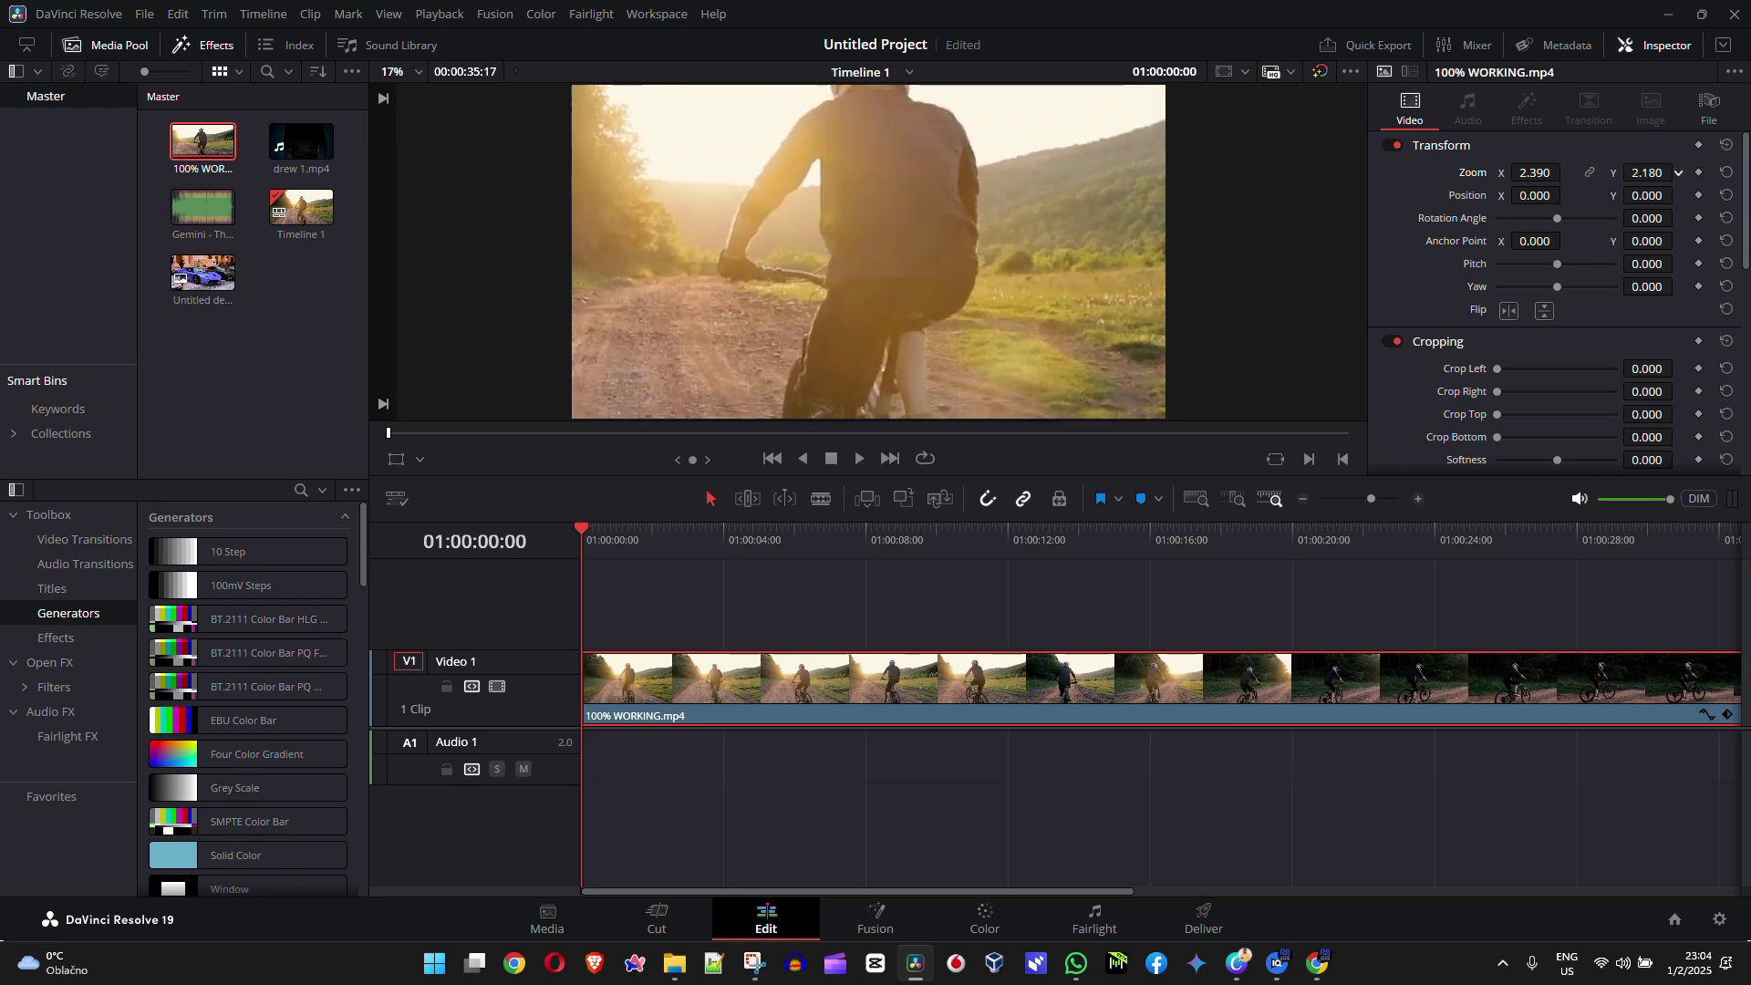
drag(1536, 172, 1546, 174)
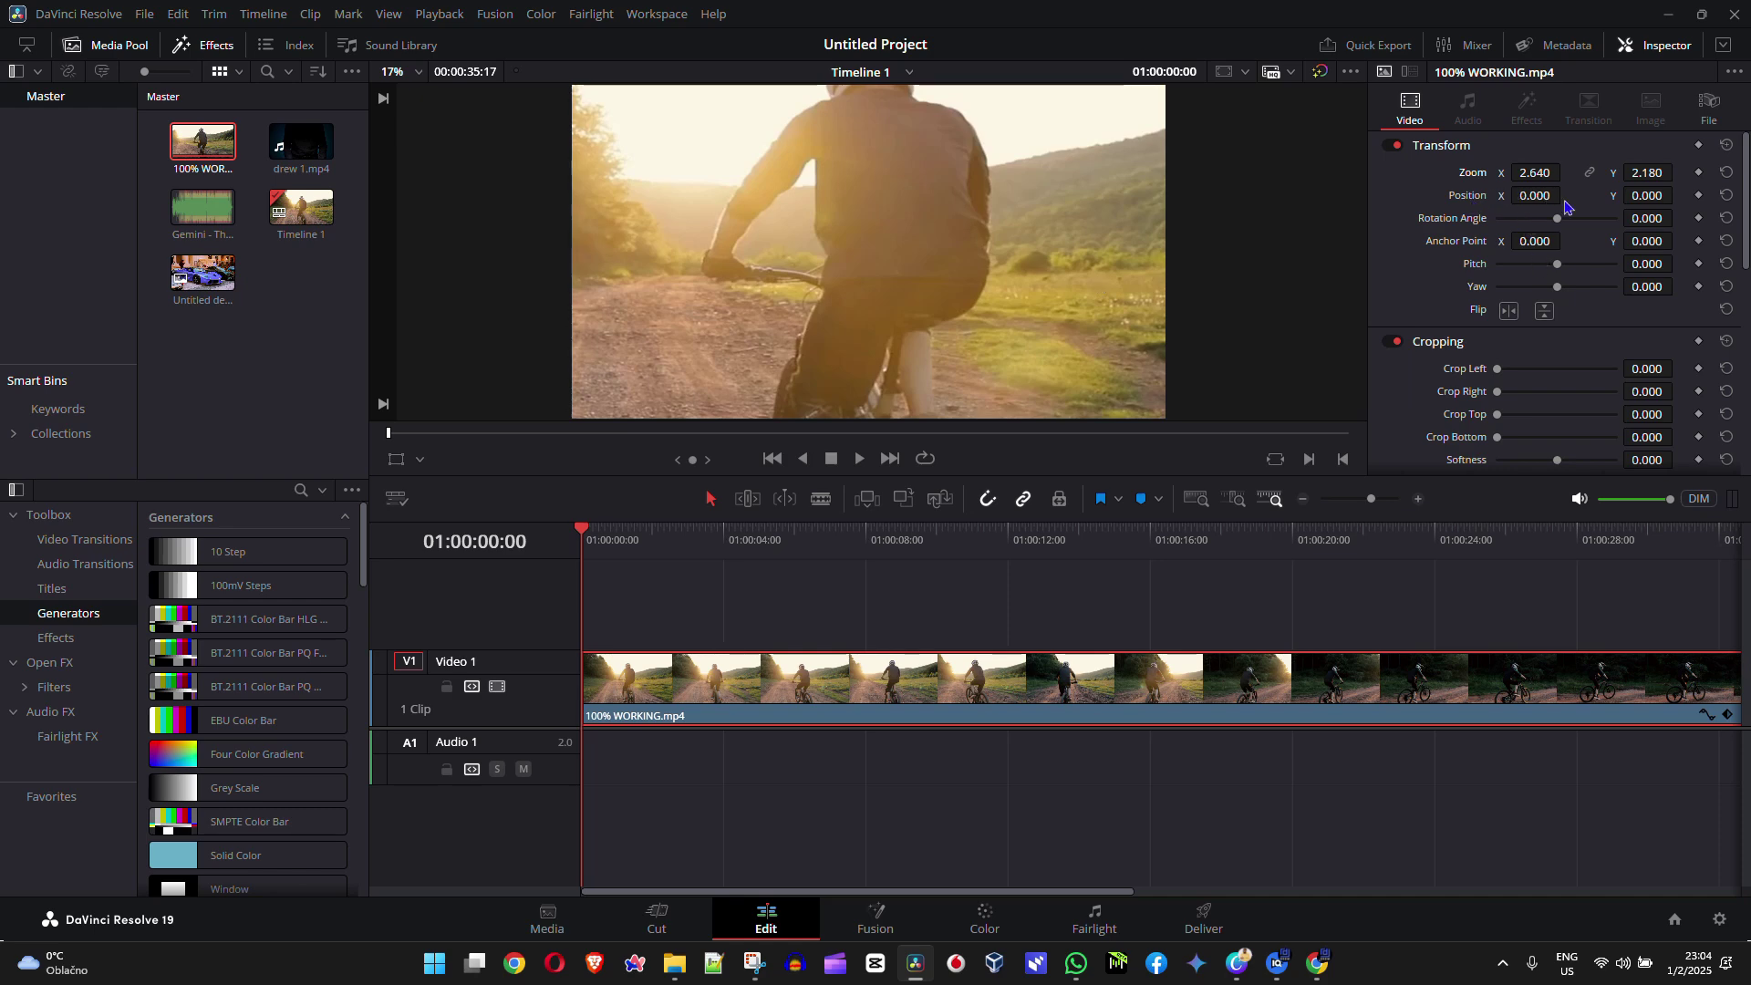
Set the bike-ride clip's Position X to 616.000.
mouse_move(1516, 195)
mouse_down()
mouse_move(1567, 194)
mouse_move(1497, 195)
mouse_up()
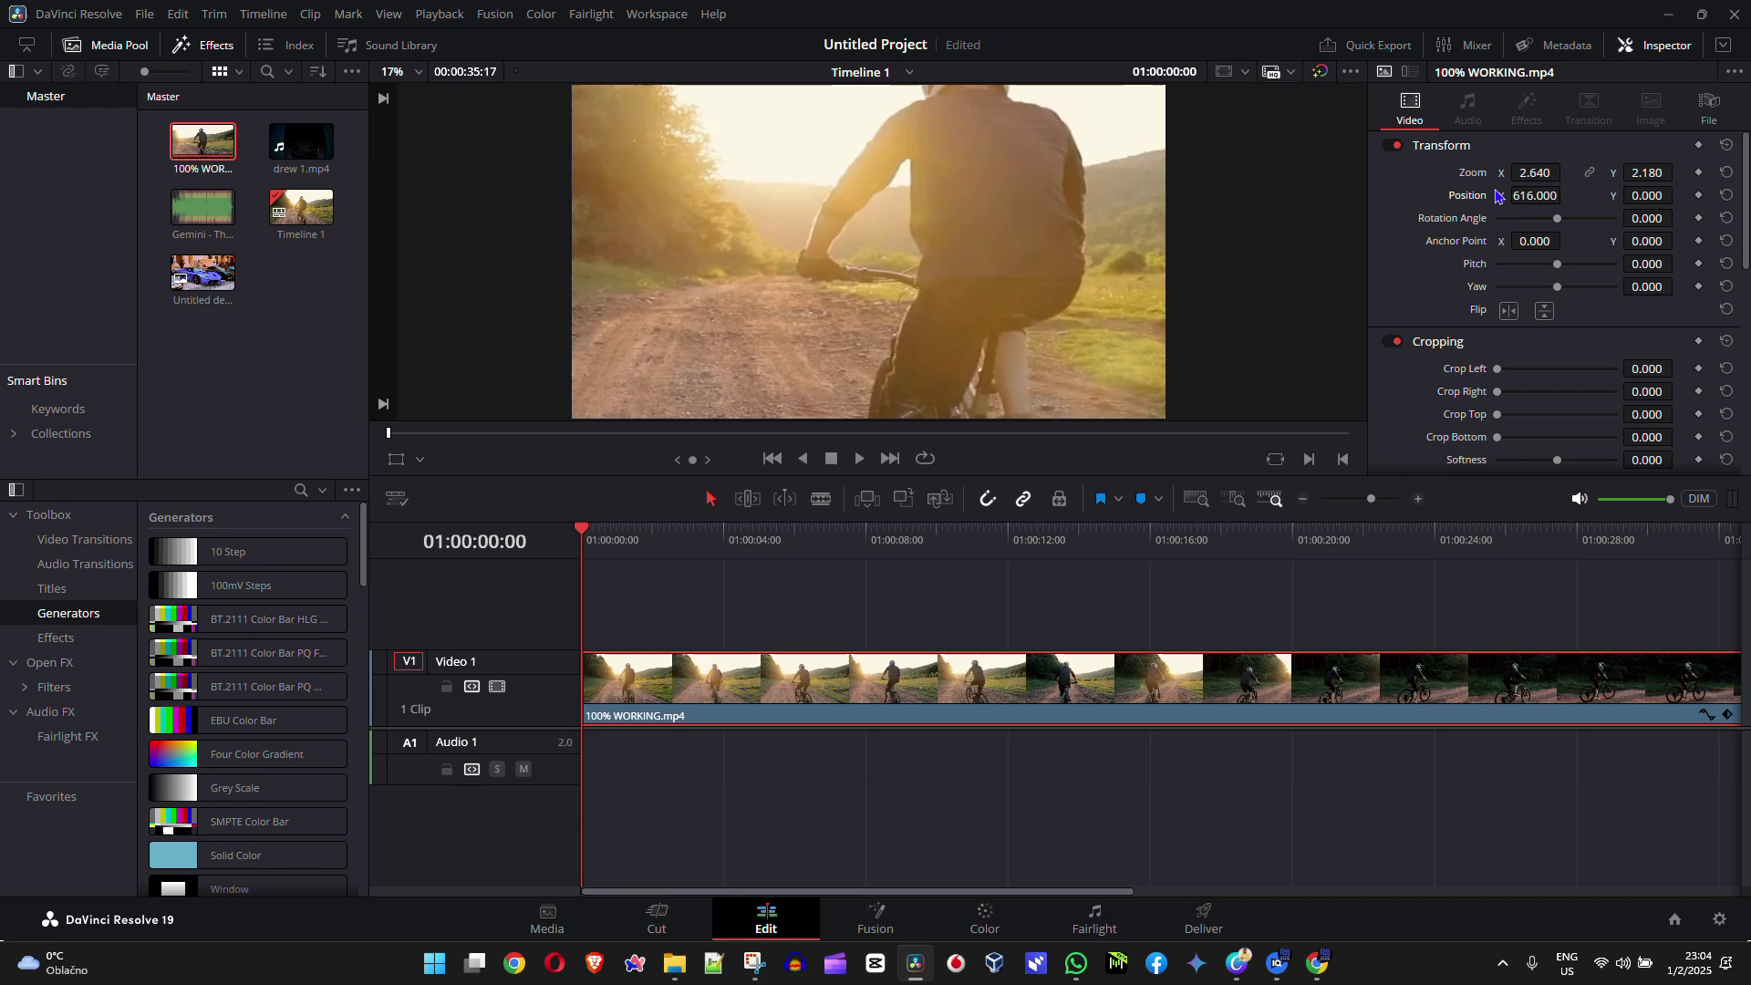